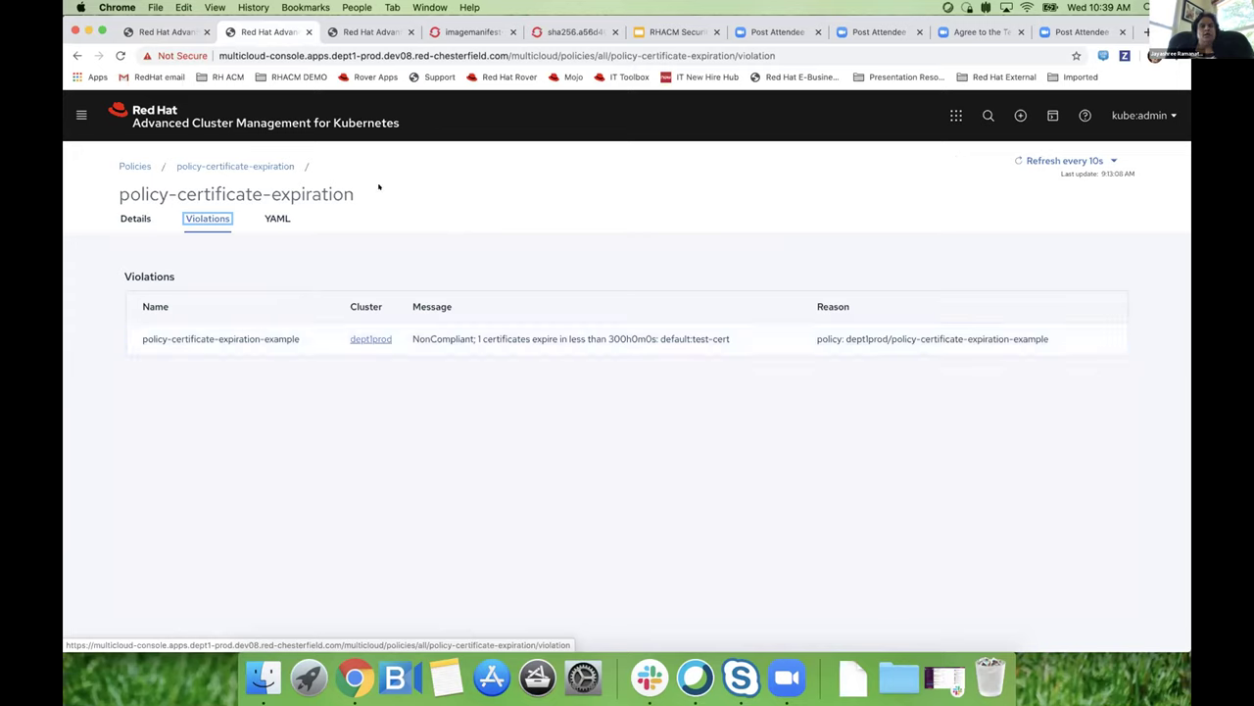
Return to the Governance and risk policy list and open policy-imagemanifestvulnpolicy for editing
click(369, 30)
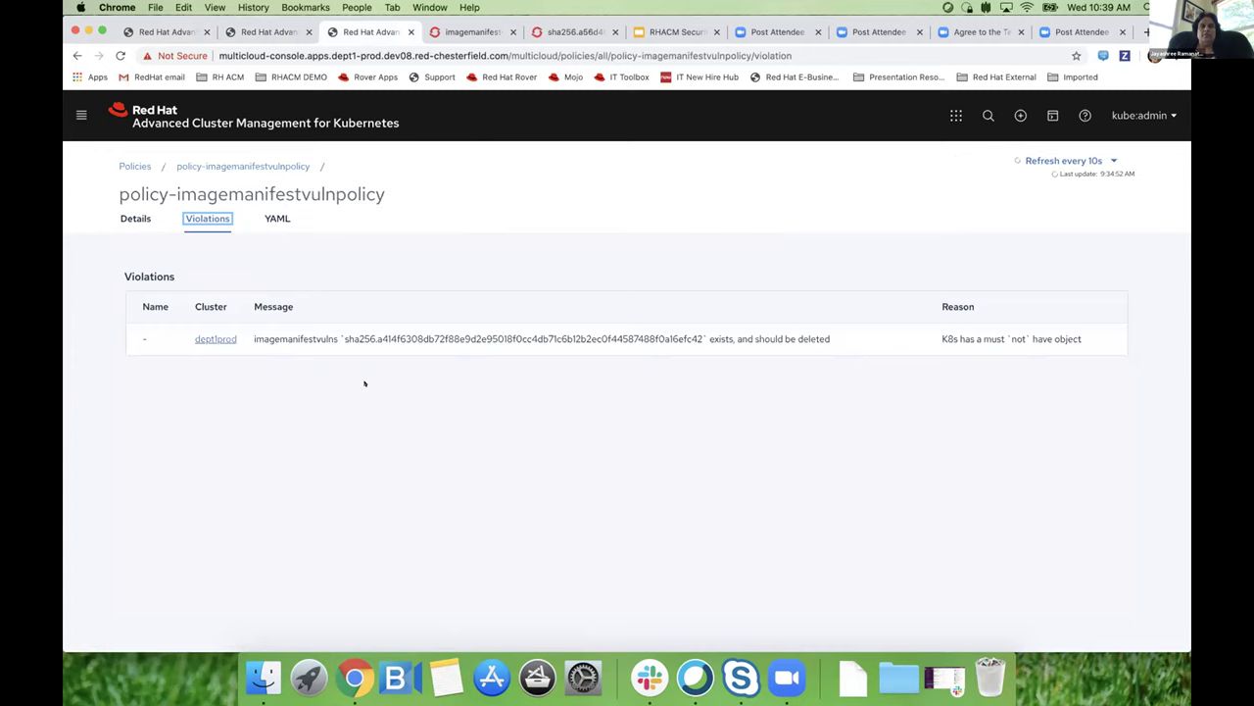
click(172, 30)
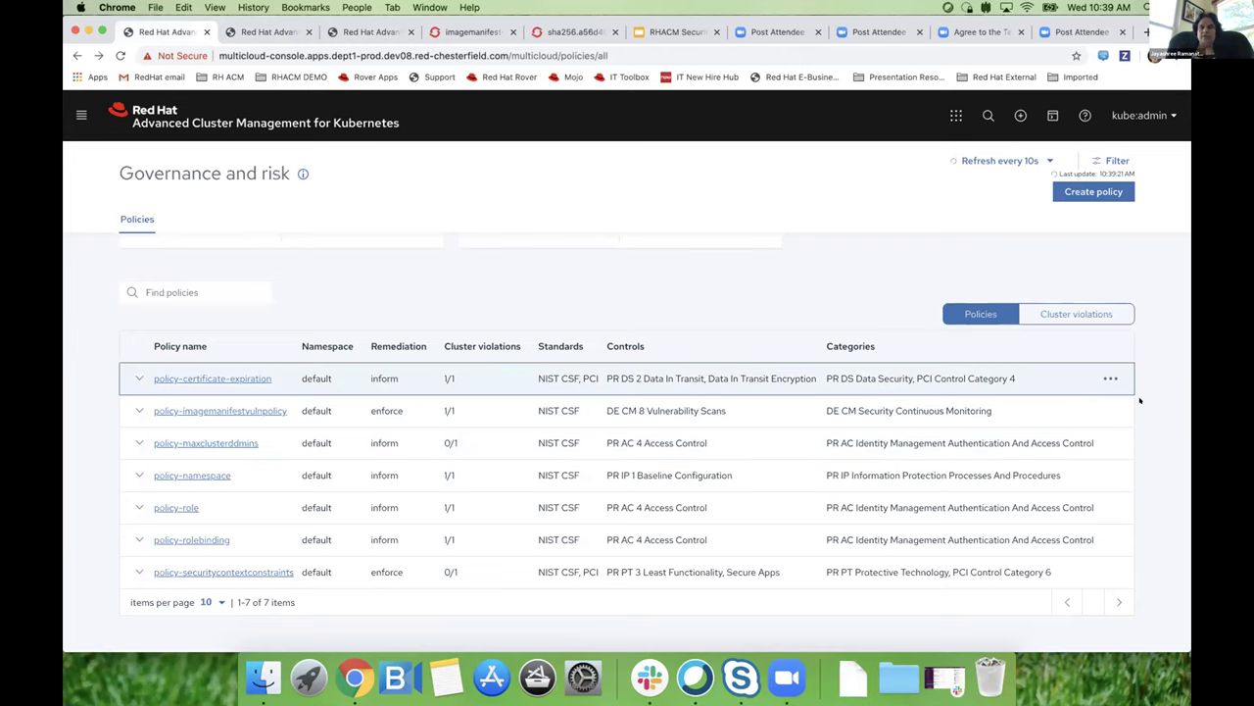
click(1108, 409)
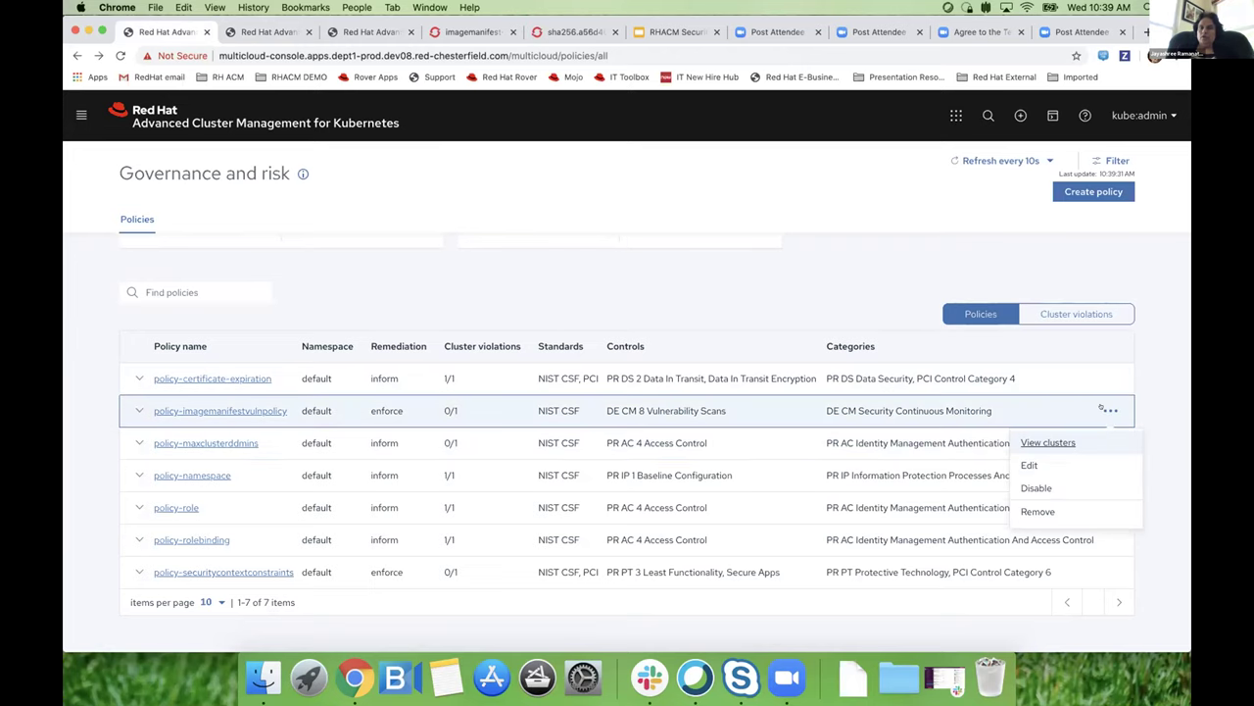
click(1055, 466)
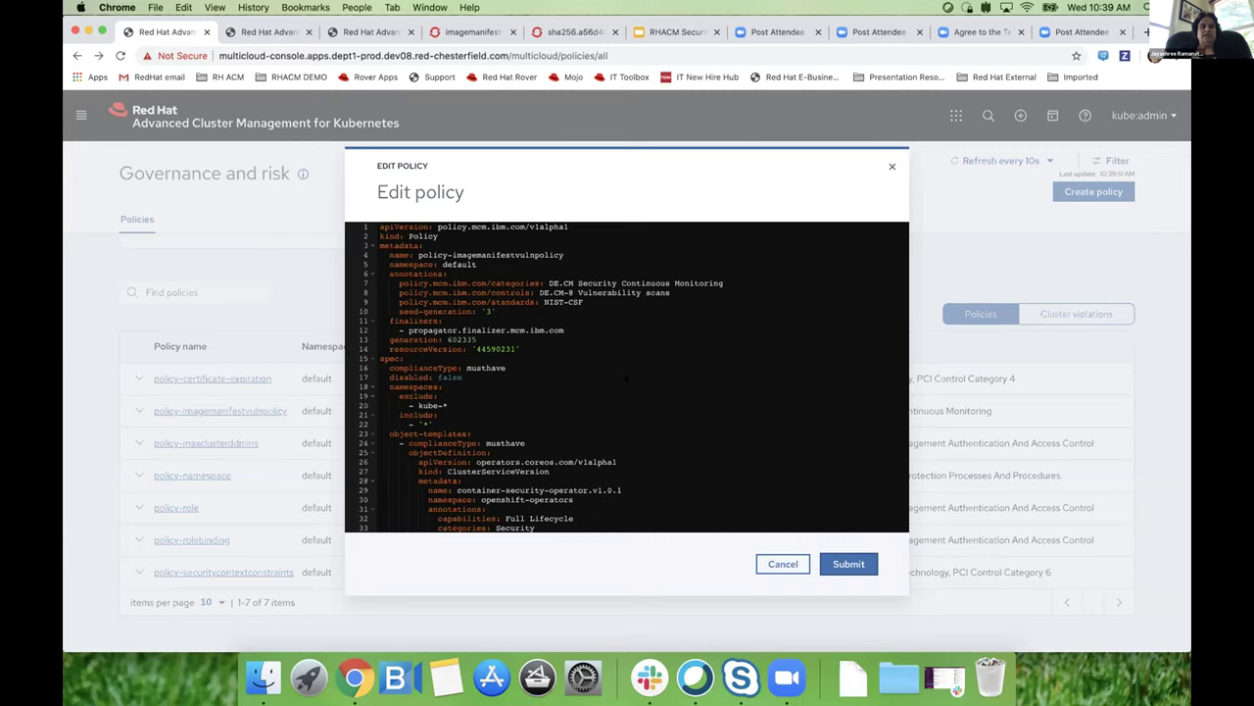
Review the policy's YAML through the container security operator, subscription and ImageManifestVuln templates to the remediation action, and close it without saving
scroll(625, 379, down, 5)
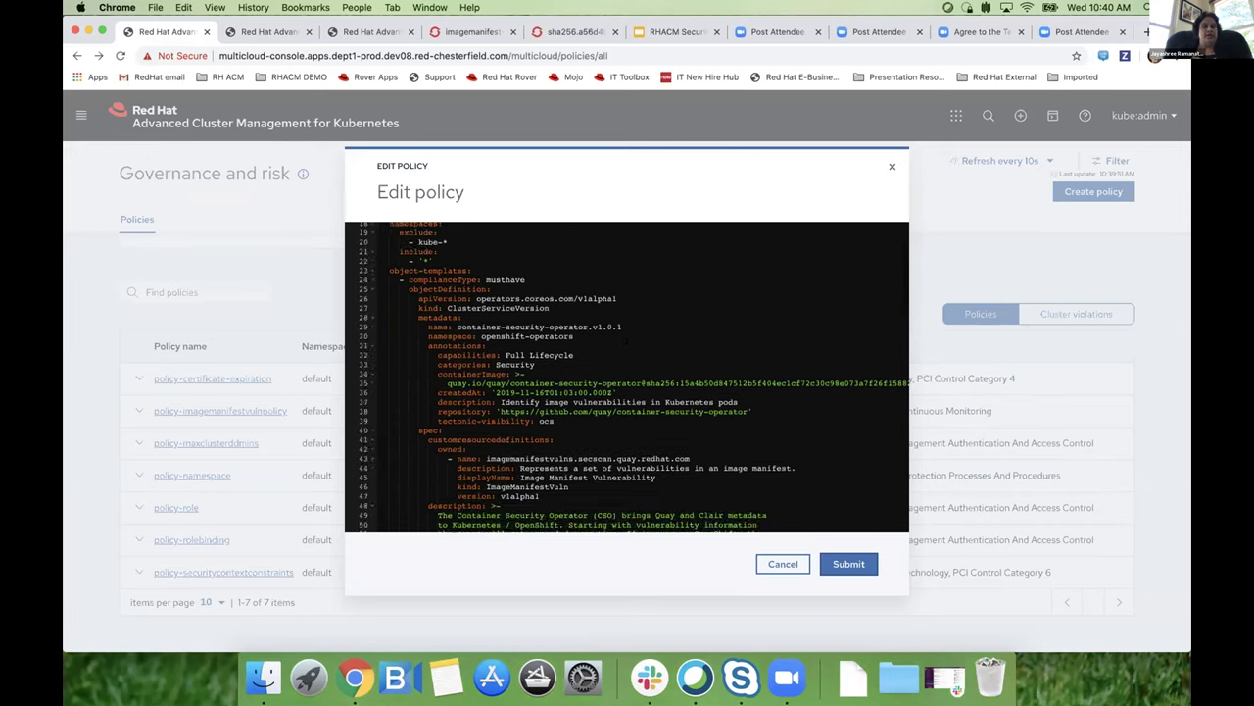
scroll(626, 378, down, 10)
scroll(625, 379, down, 12)
scroll(626, 378, down, 8)
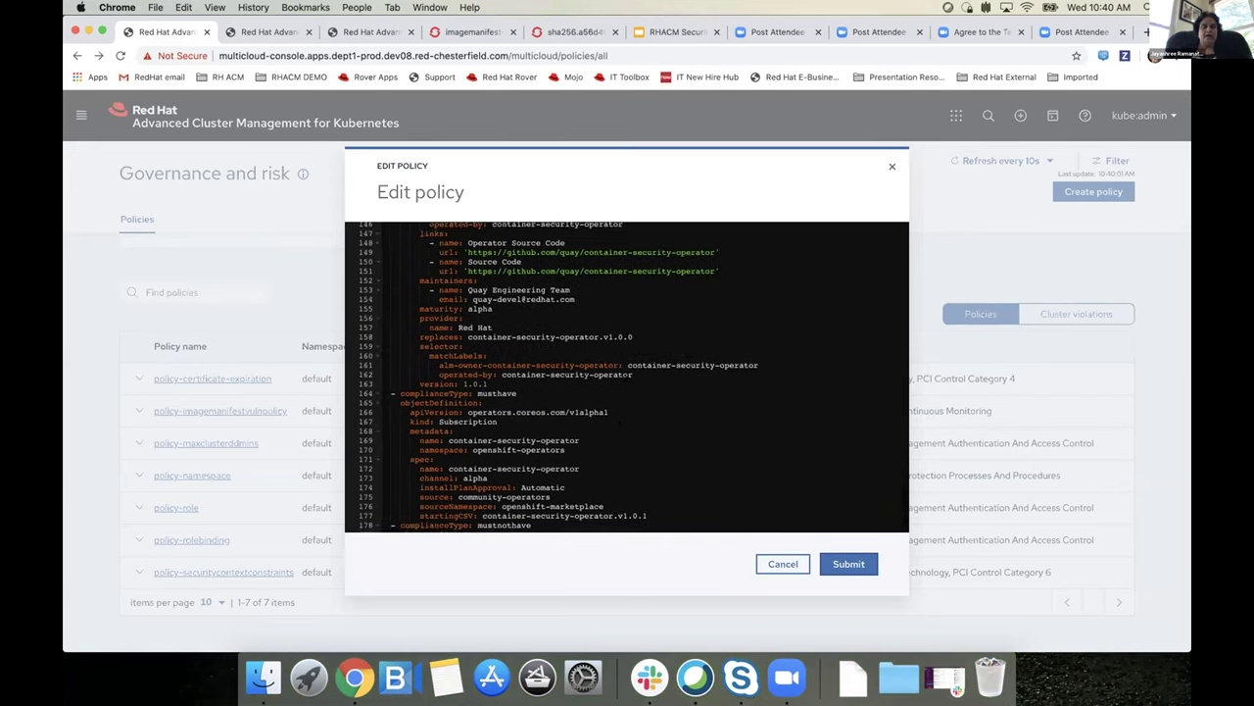
scroll(625, 378, down, 3)
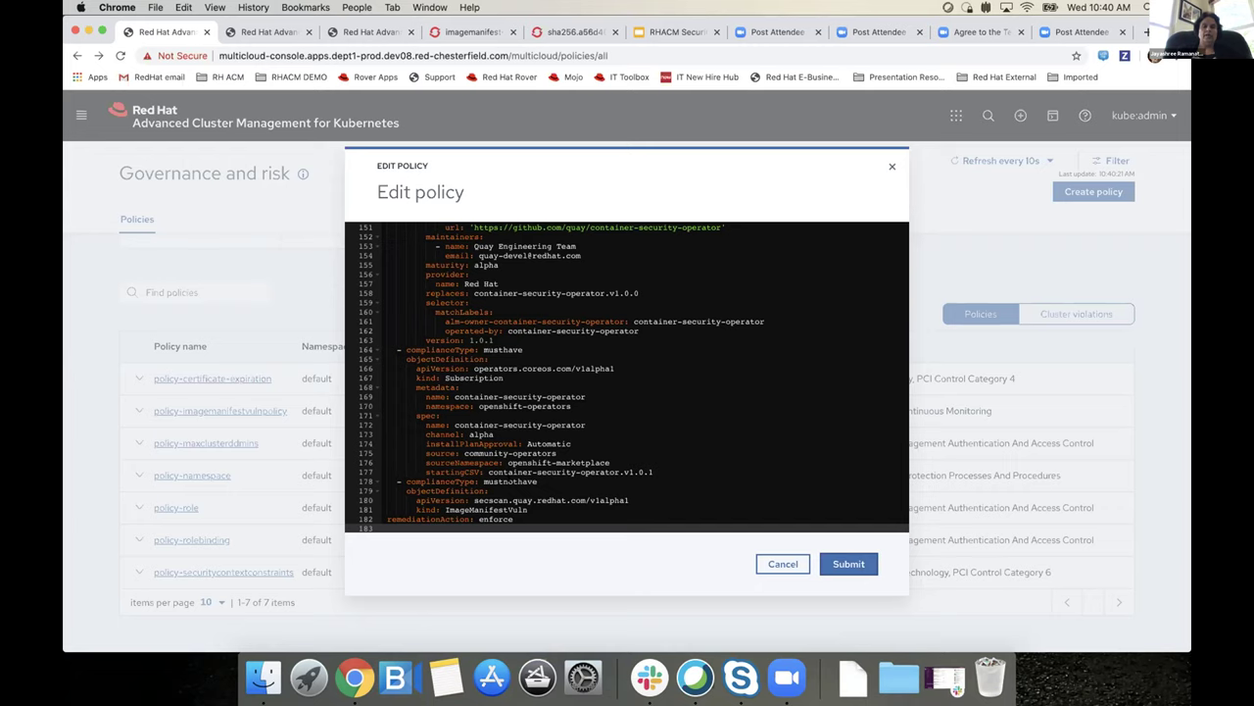
click(783, 563)
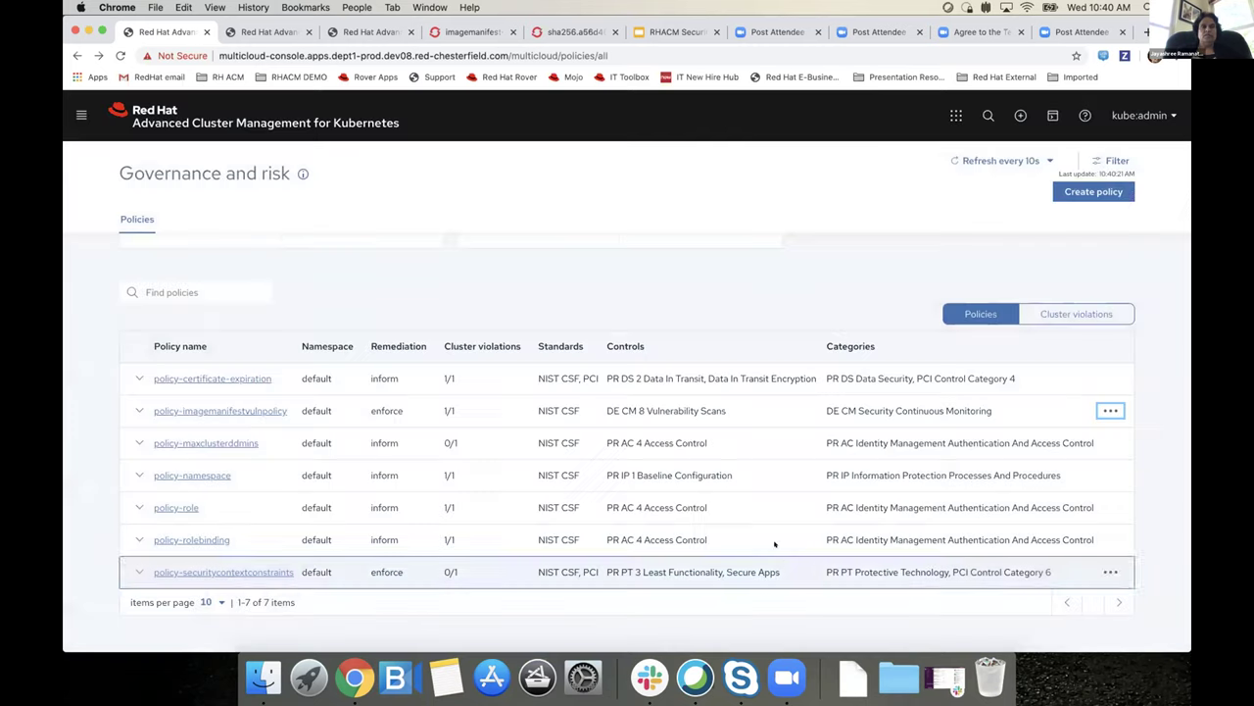
Reopen policy-imagemanifestvulnpolicy from the policy list in the browser tab already showing that policy and display its violations
click(371, 31)
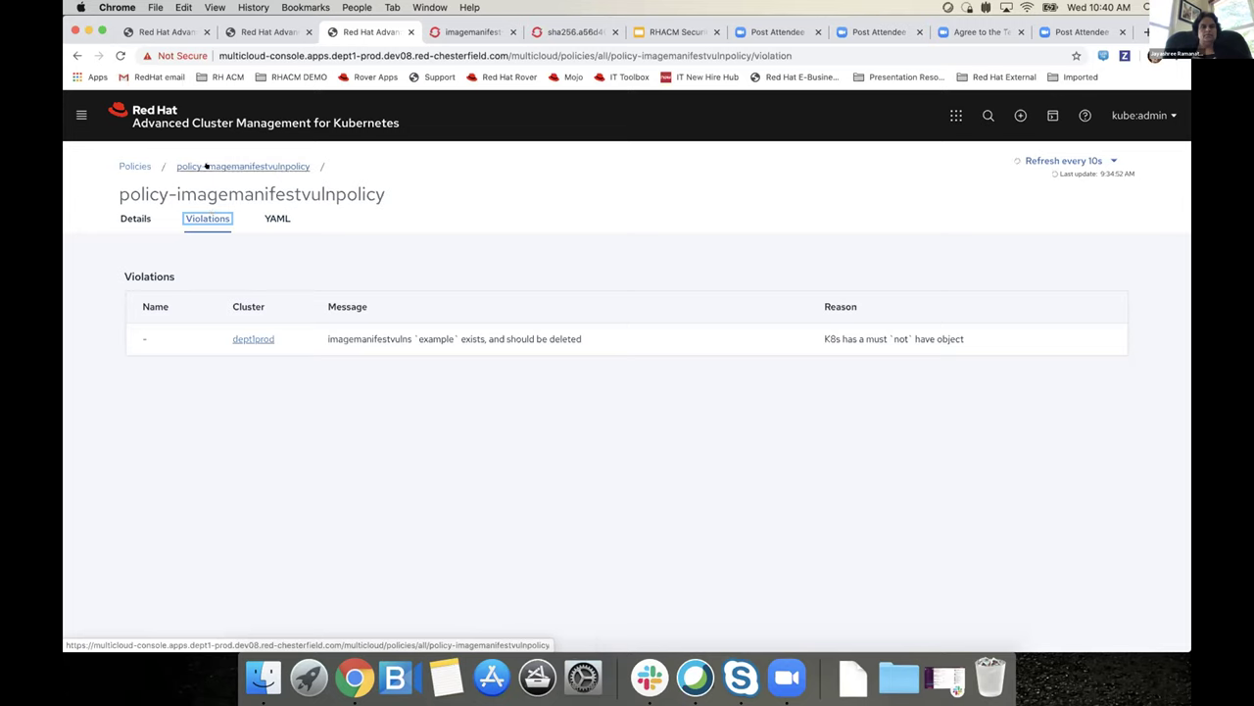
click(133, 167)
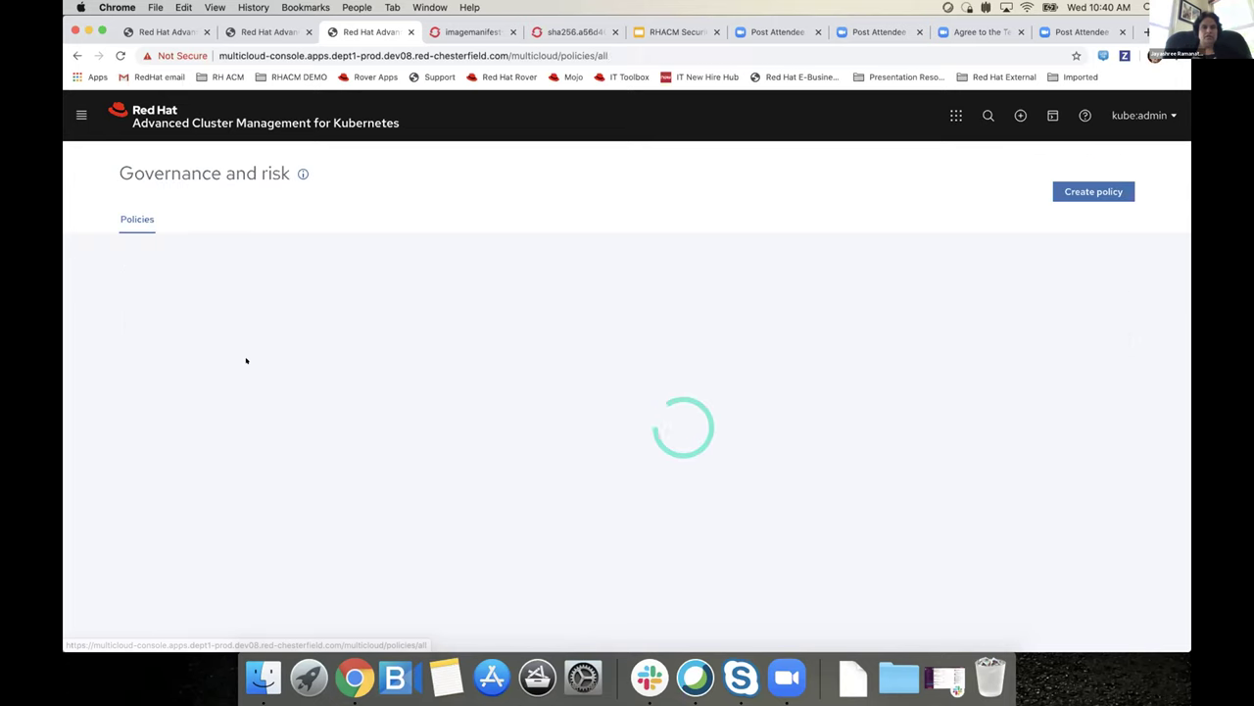
scroll(263, 458, down, 2)
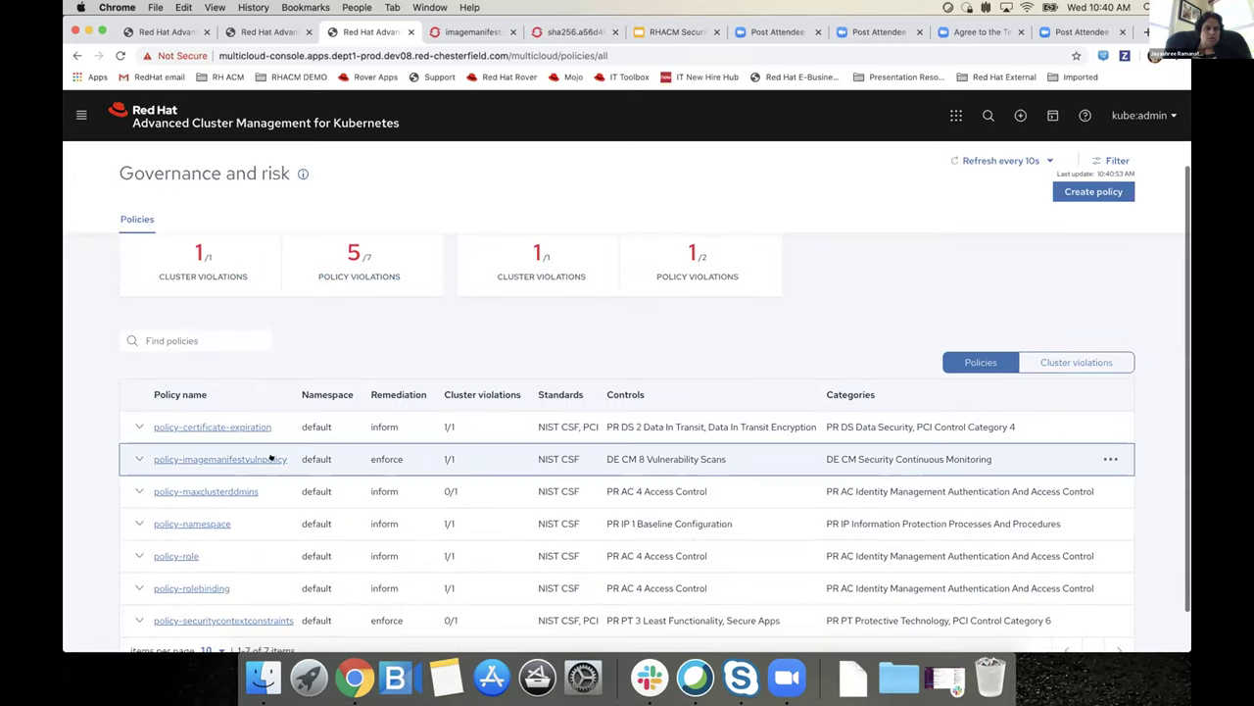
click(262, 458)
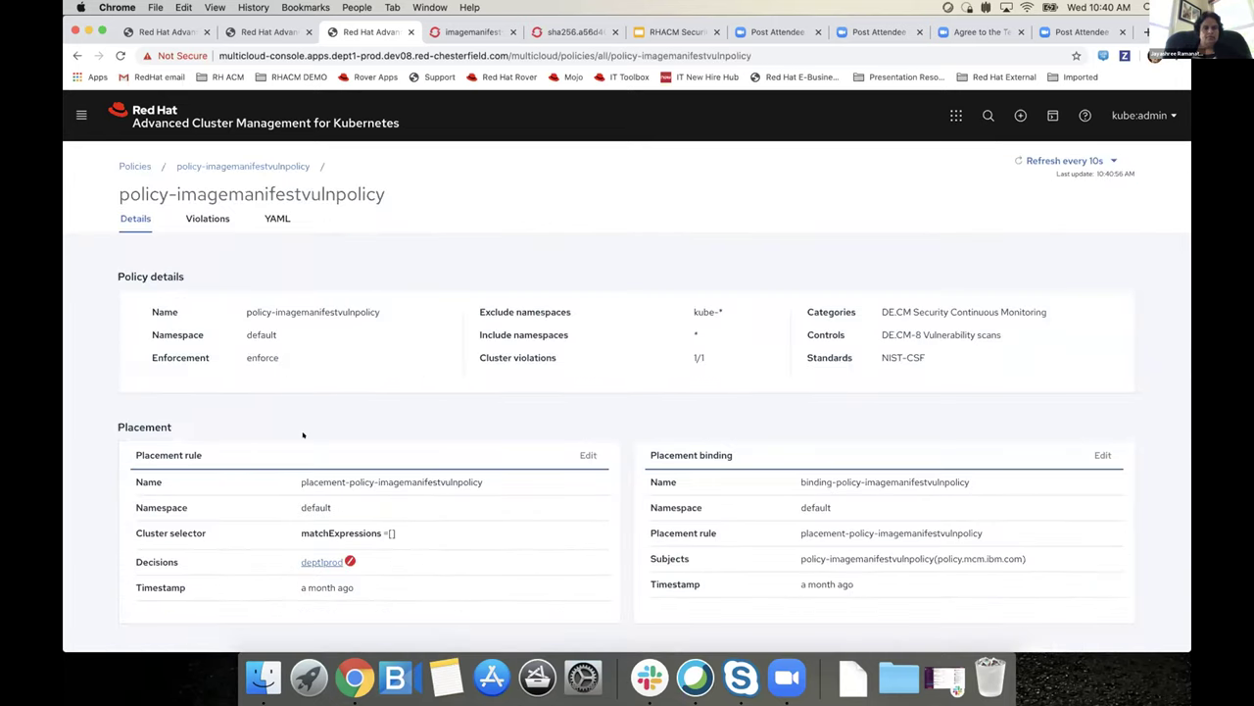
click(207, 218)
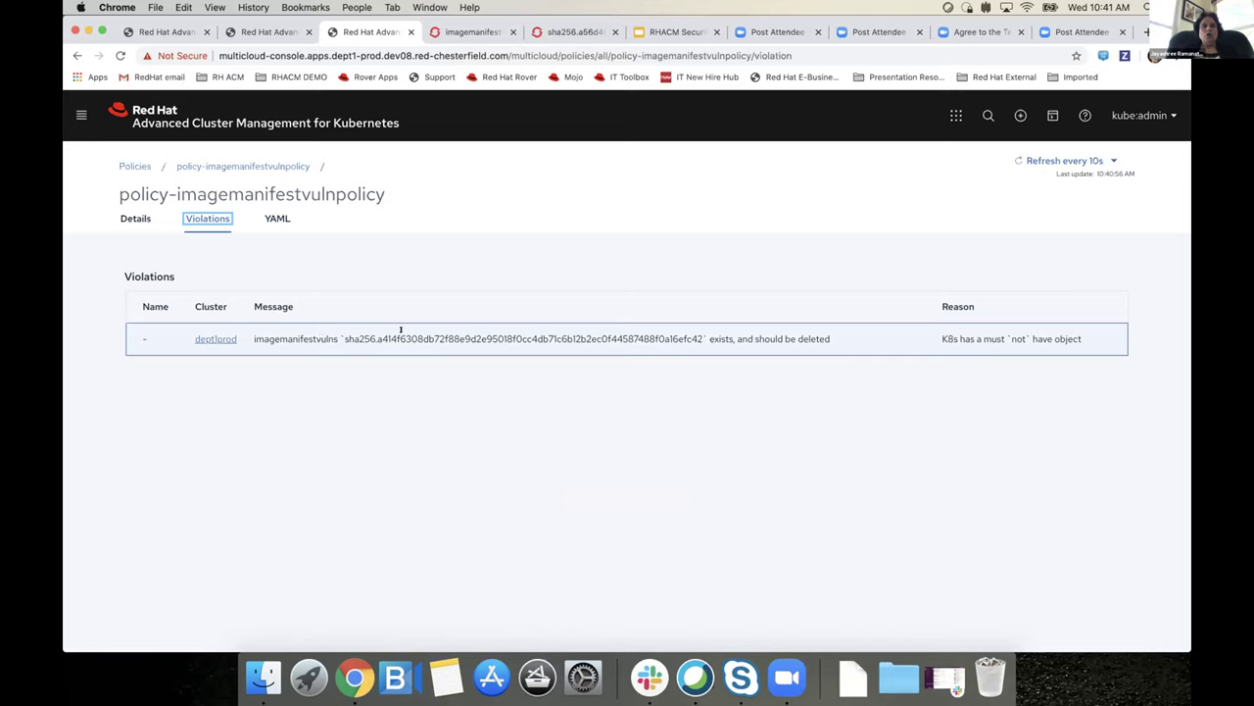
Examine the imagemanifestvulns instances in the OpenShift console and the YAML of the vulnerability in the multicluster-endpoint namespace
click(444, 29)
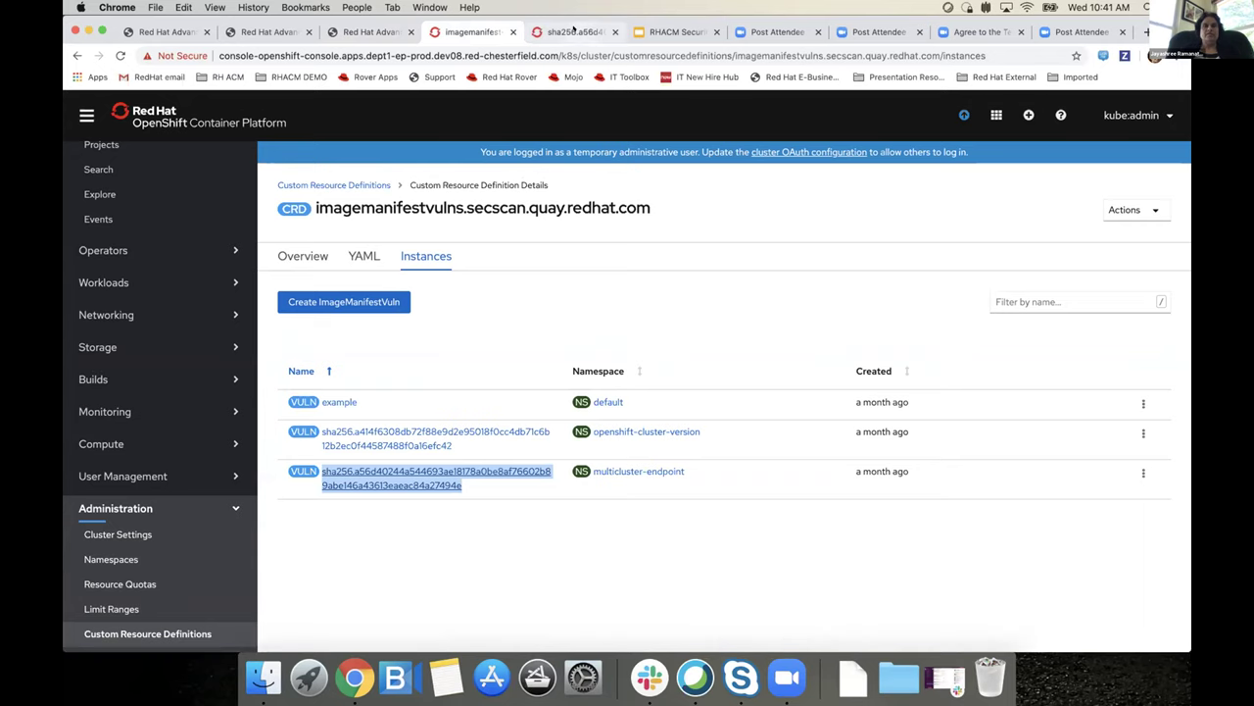
click(573, 31)
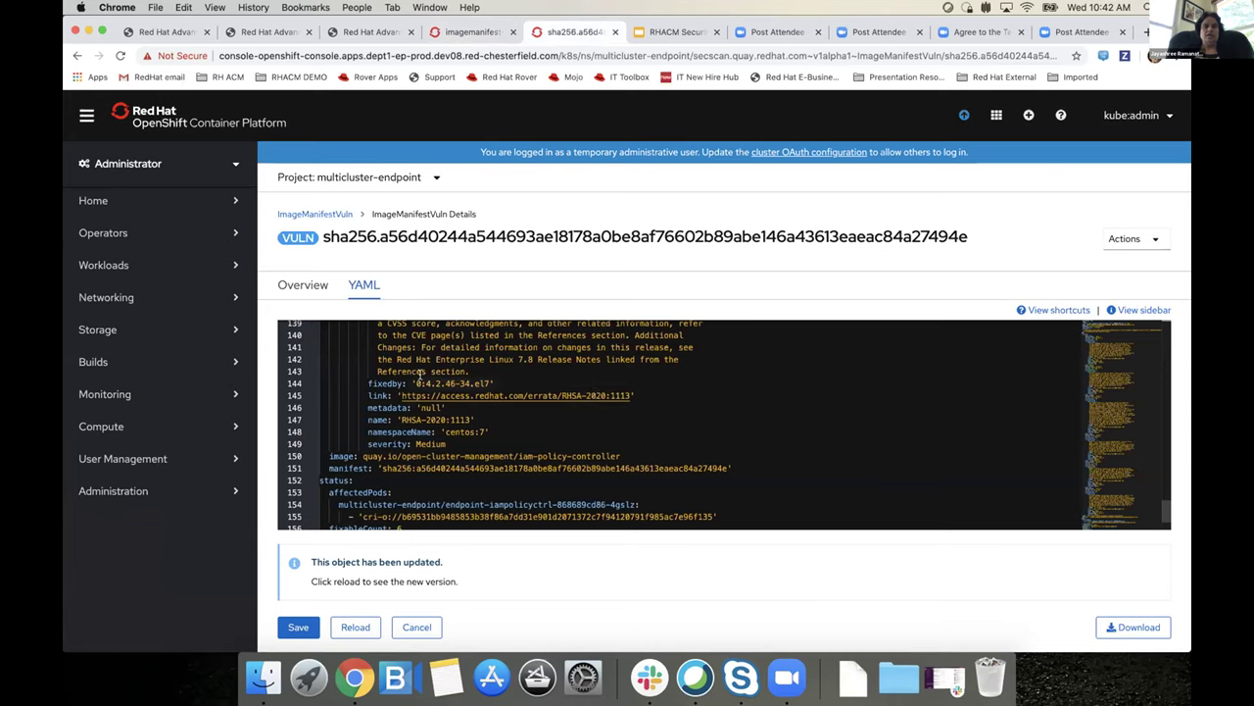
scroll(421, 375, up, 8)
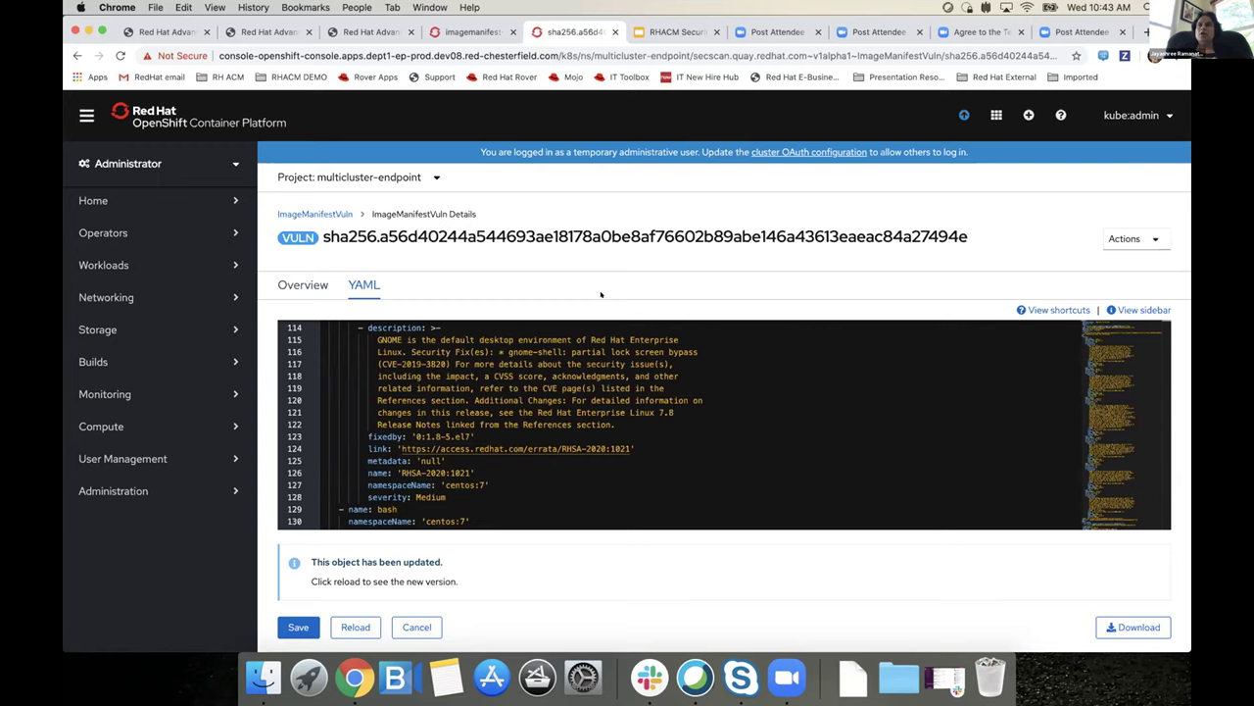
Go back to the Governance and risk overview, group its summary by Categories, and return the grouping to Standards
click(164, 31)
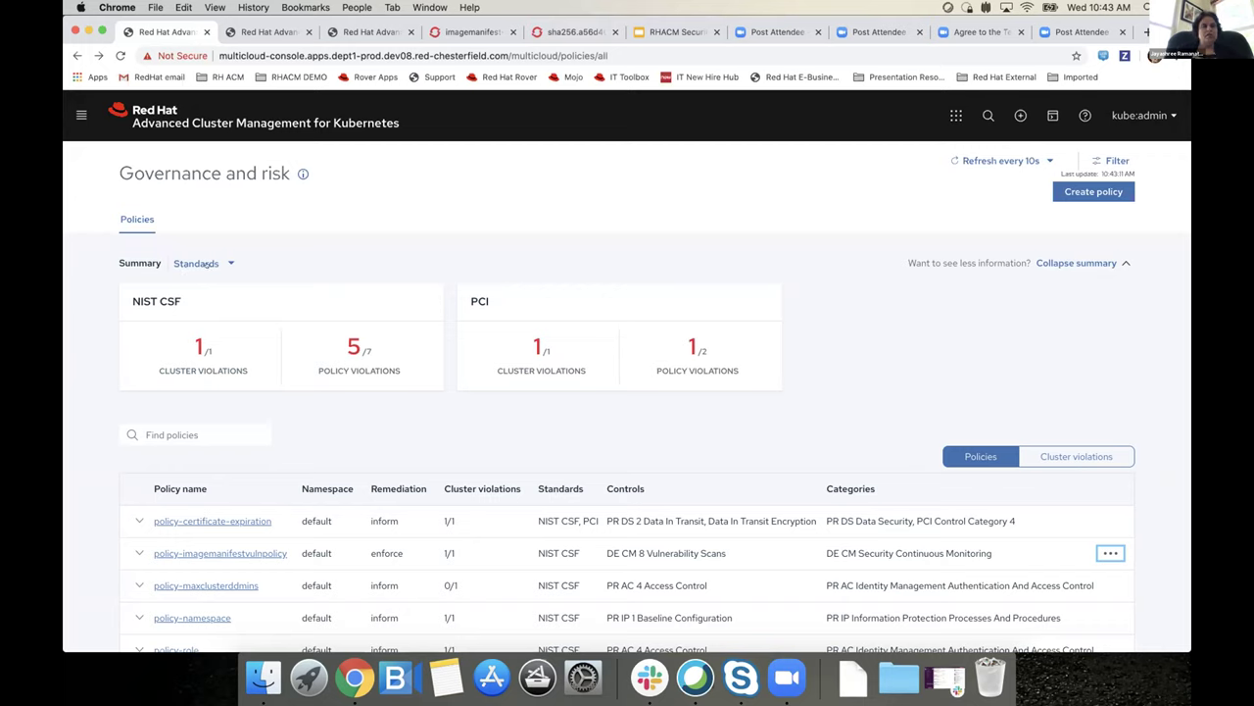
click(222, 259)
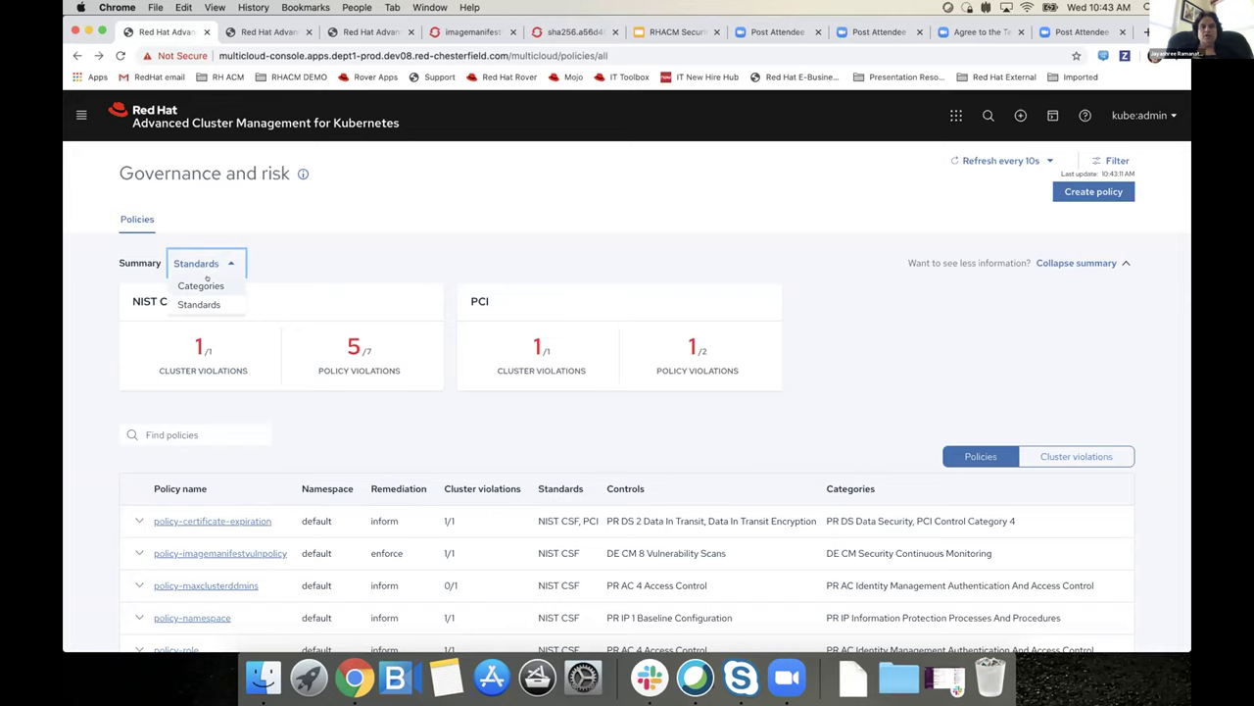
click(207, 283)
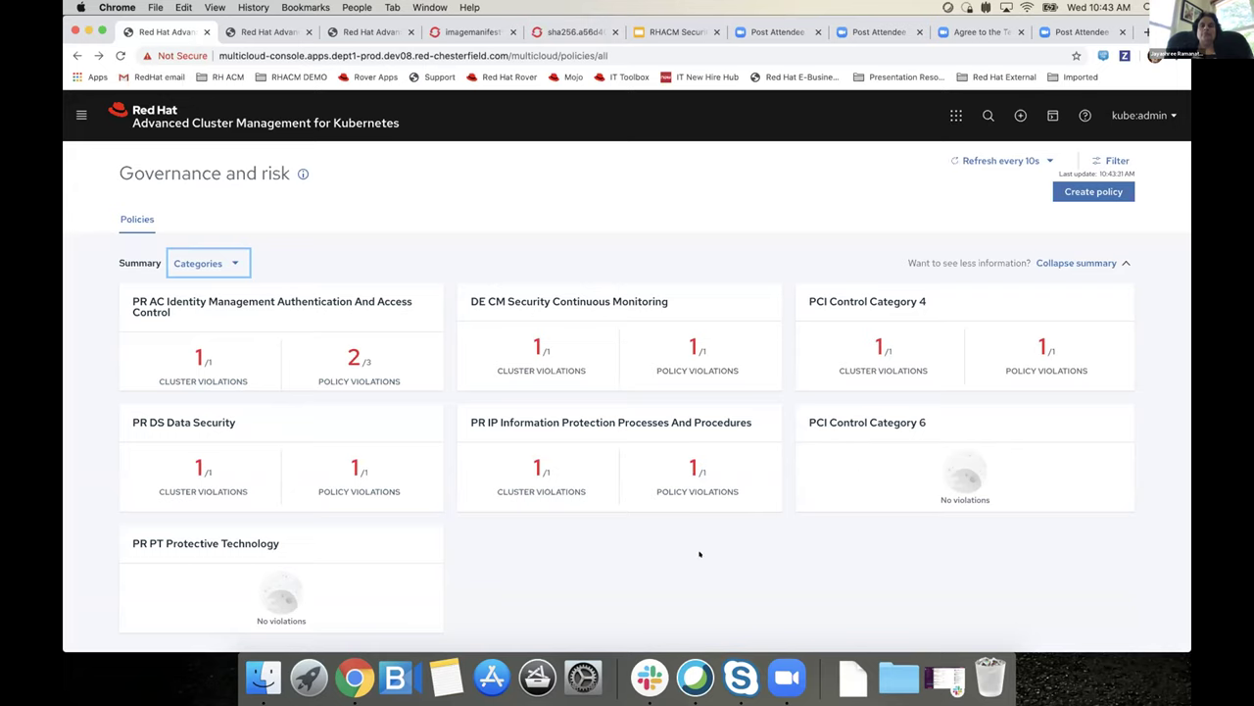
click(230, 260)
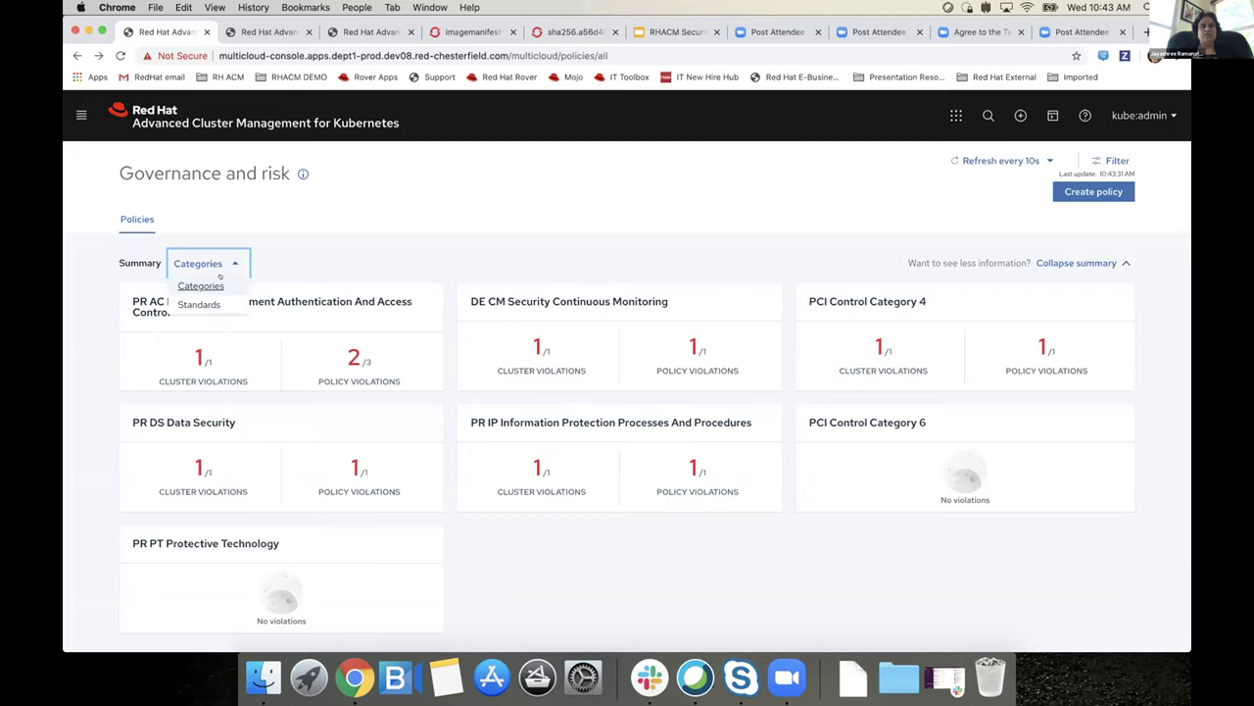
click(204, 300)
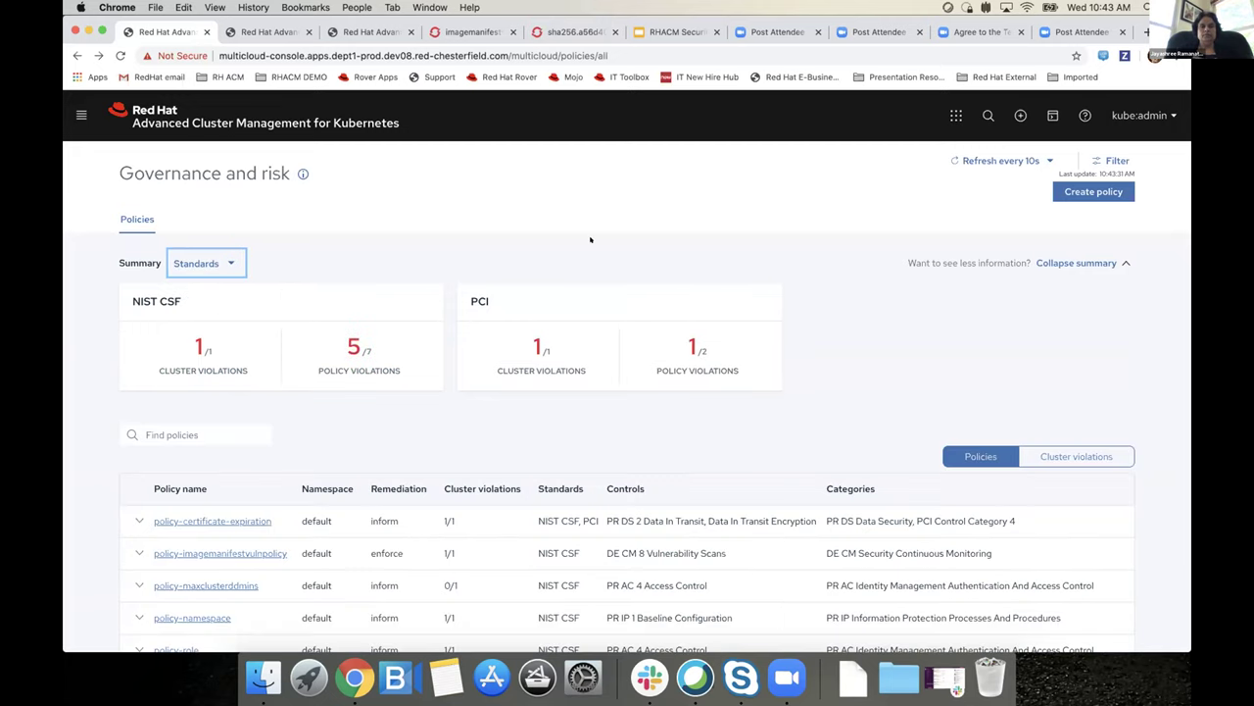
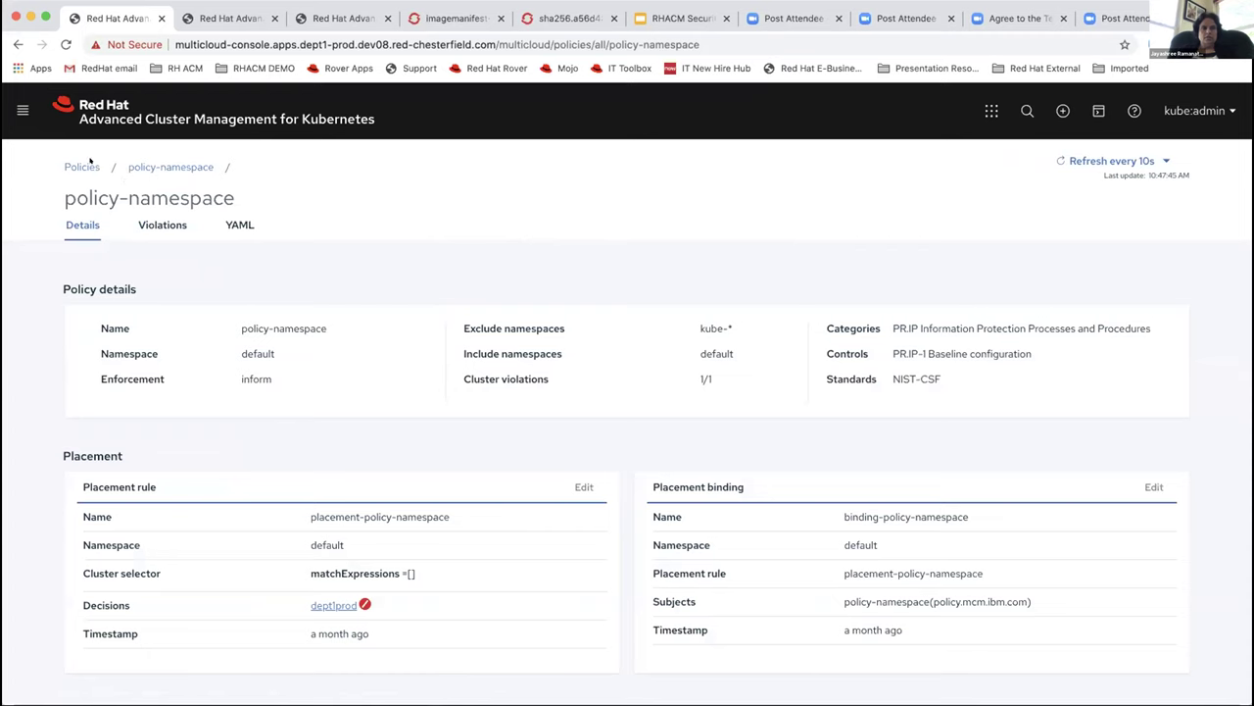
Return to the policy list and open policy-namespace for editing
click(86, 167)
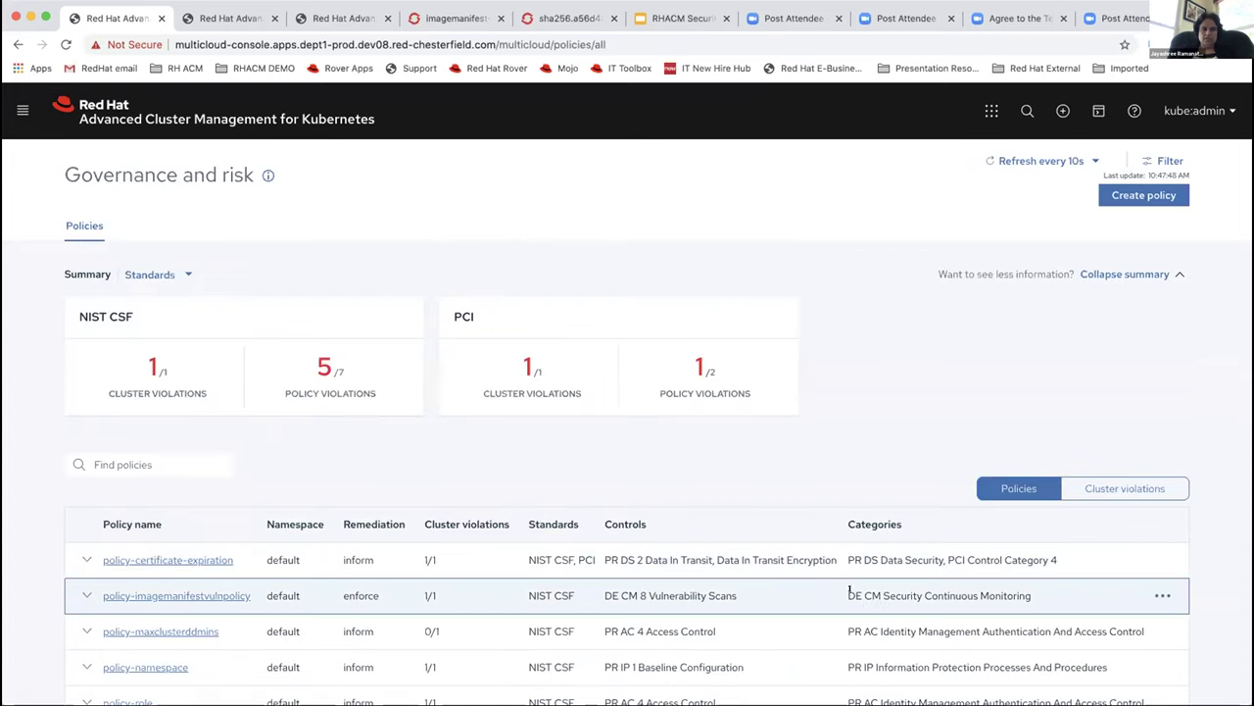
scroll(1156, 564, down, 2)
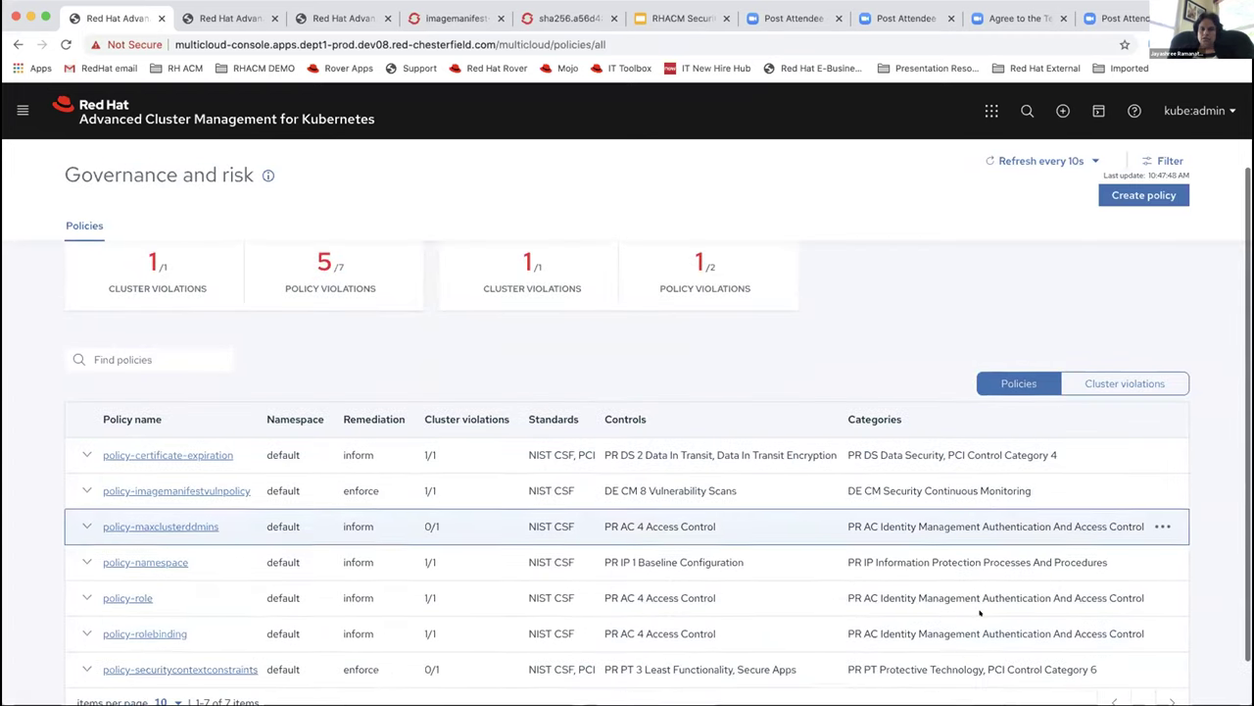
click(1159, 559)
click(1070, 617)
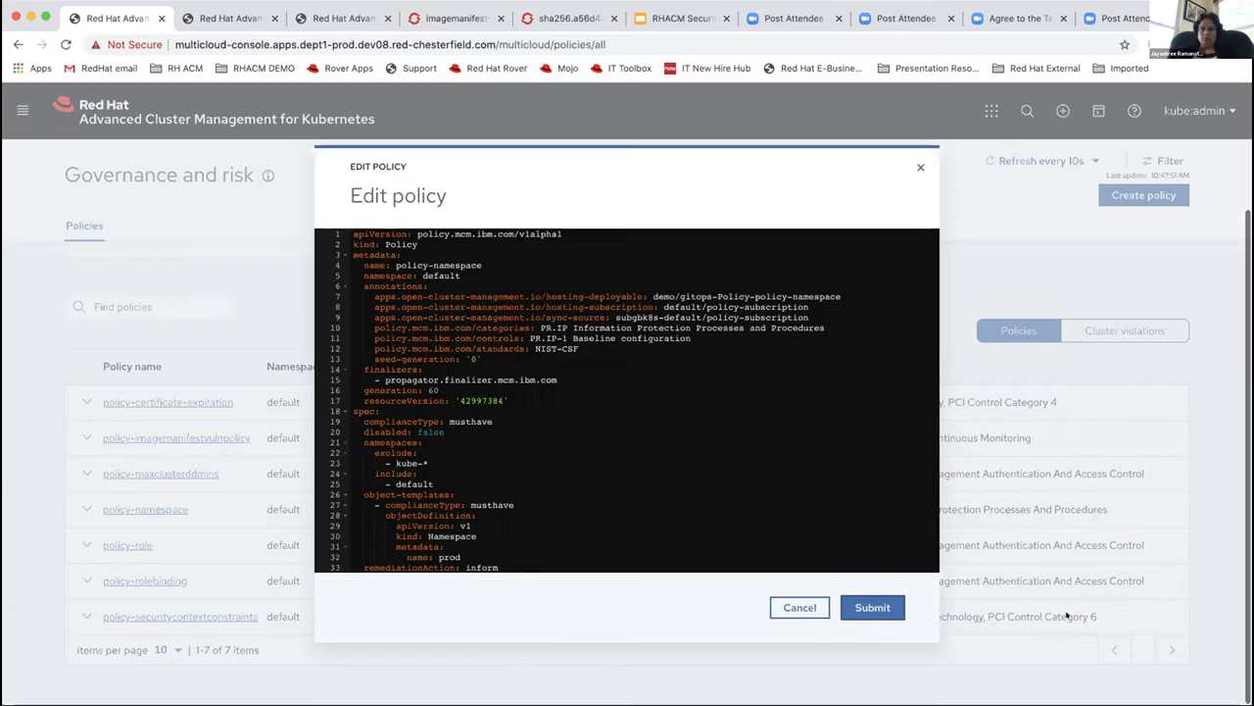
Highlight the musthave compliance type and the namespace name prod in the object template of policy-namespace
scroll(686, 457, down, 1)
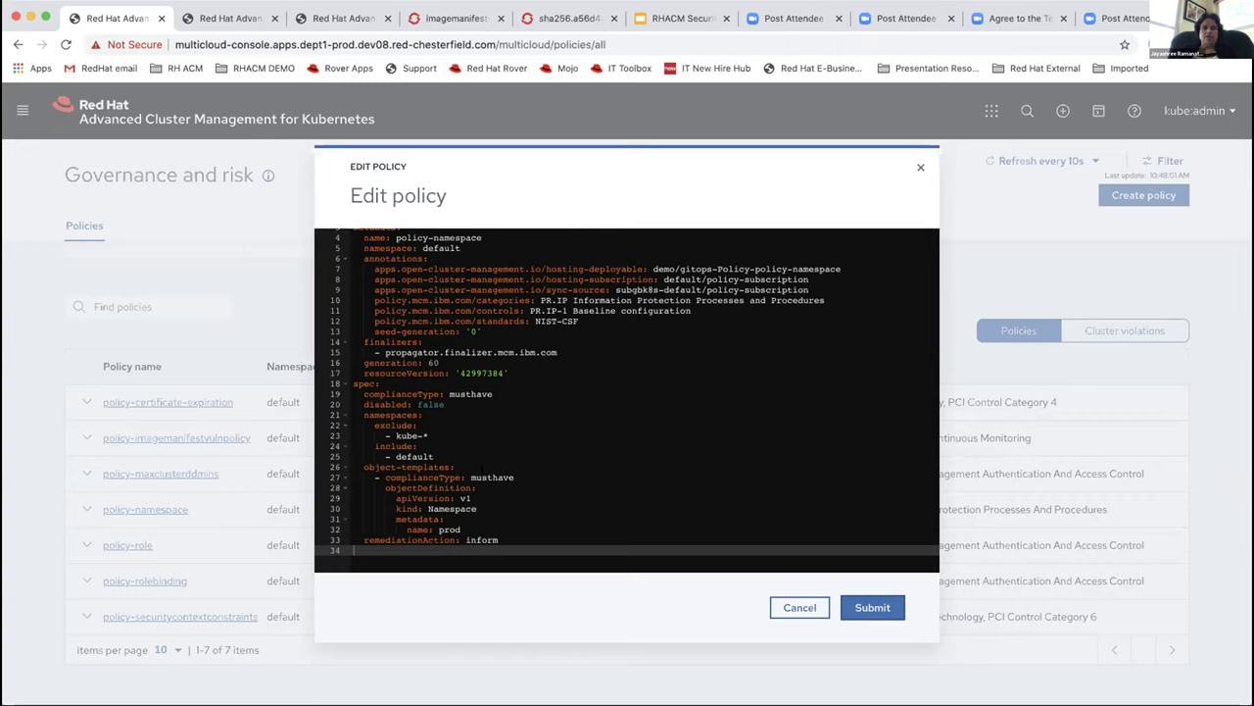
double_click(492, 477)
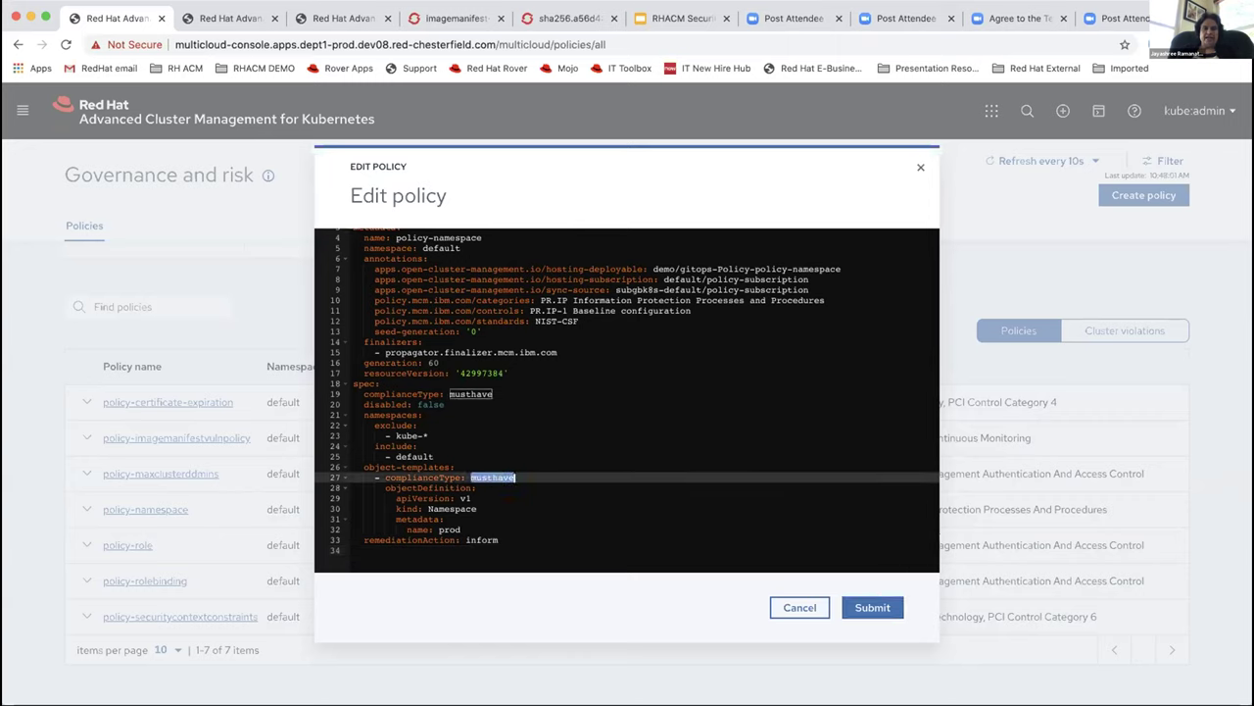
click(455, 529)
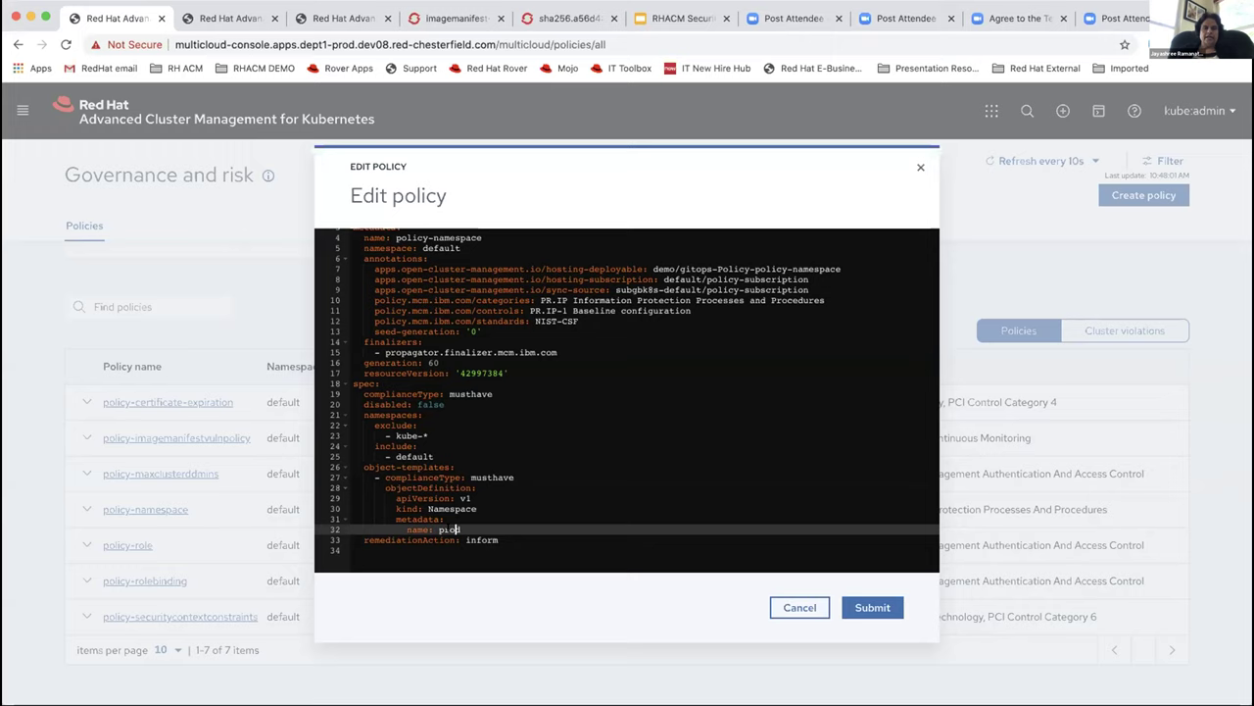
double_click(450, 529)
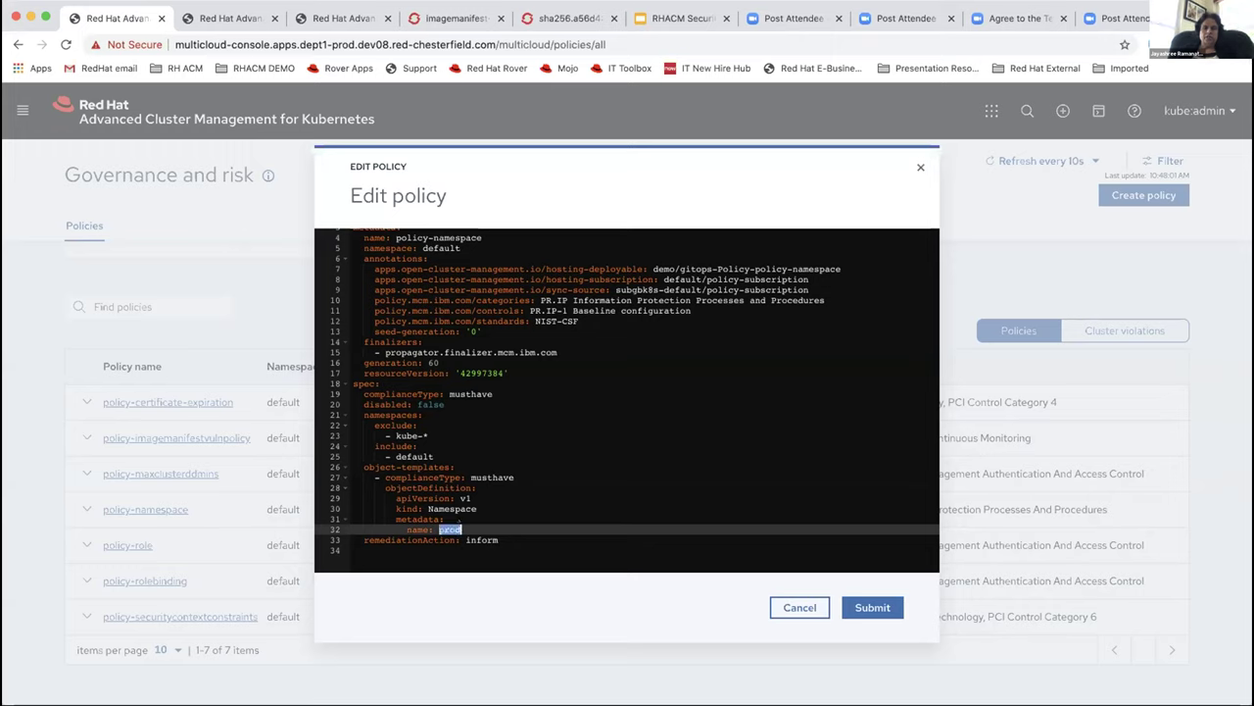